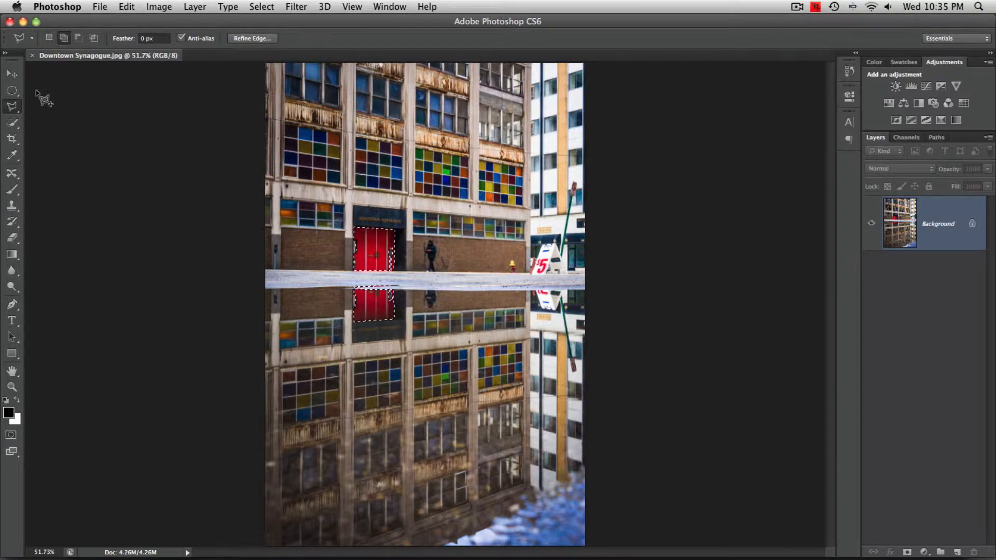
Save the red doors selection as a new channel named Doors in Downtown Synagogue.jpg
{"action": "left_click", "coordinate": [12, 90]}
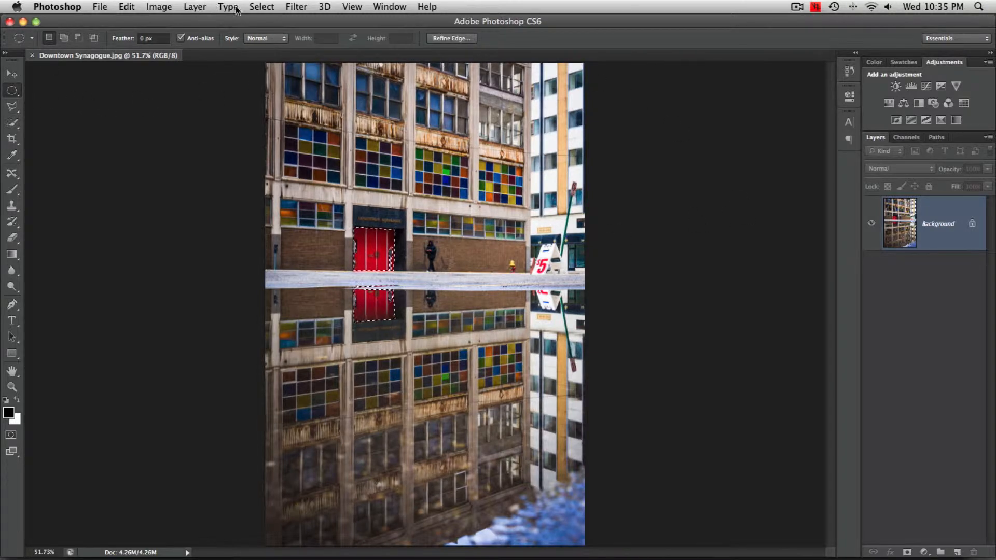
{"action": "left_click", "coordinate": [259, 7]}
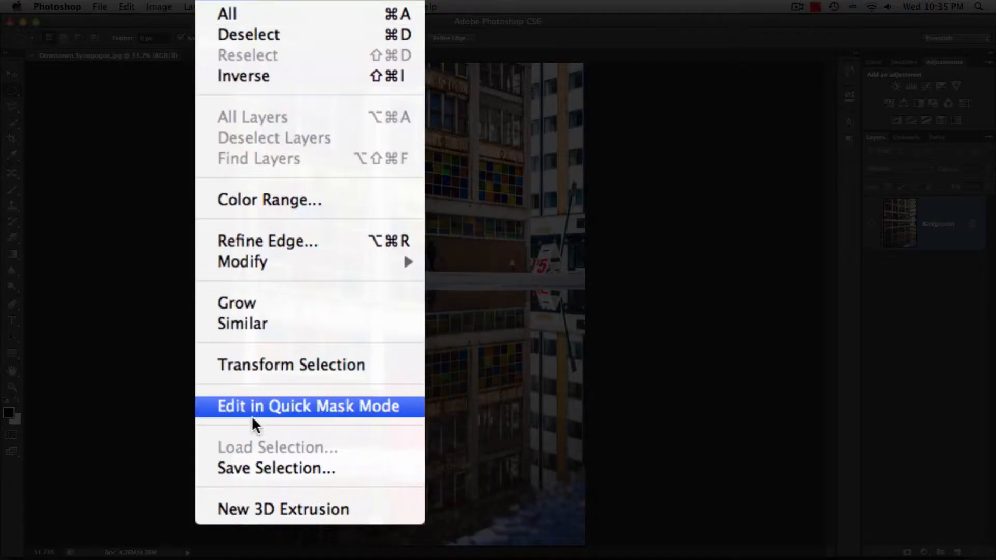
{"action": "left_click", "coordinate": [260, 468]}
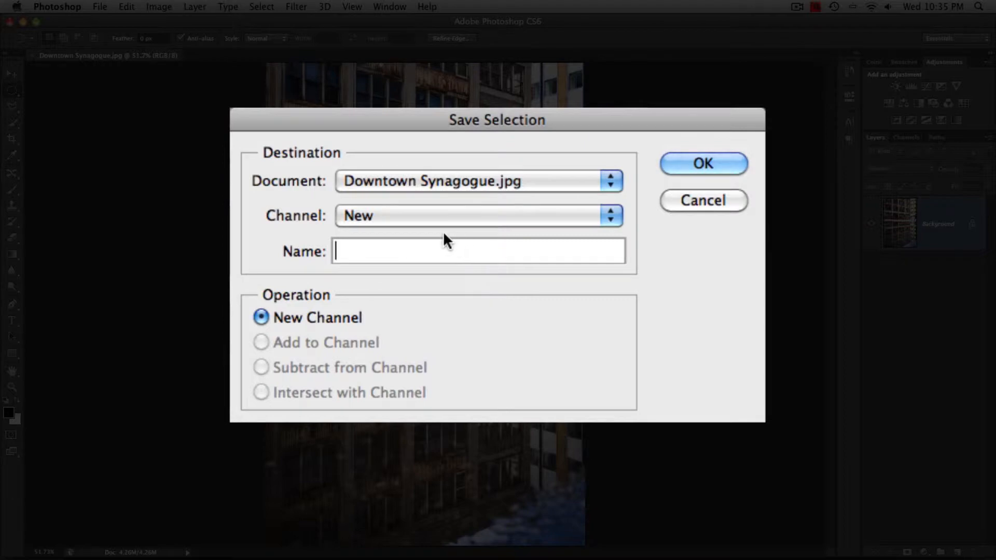
{"action": "left_click", "coordinate": [369, 215]}
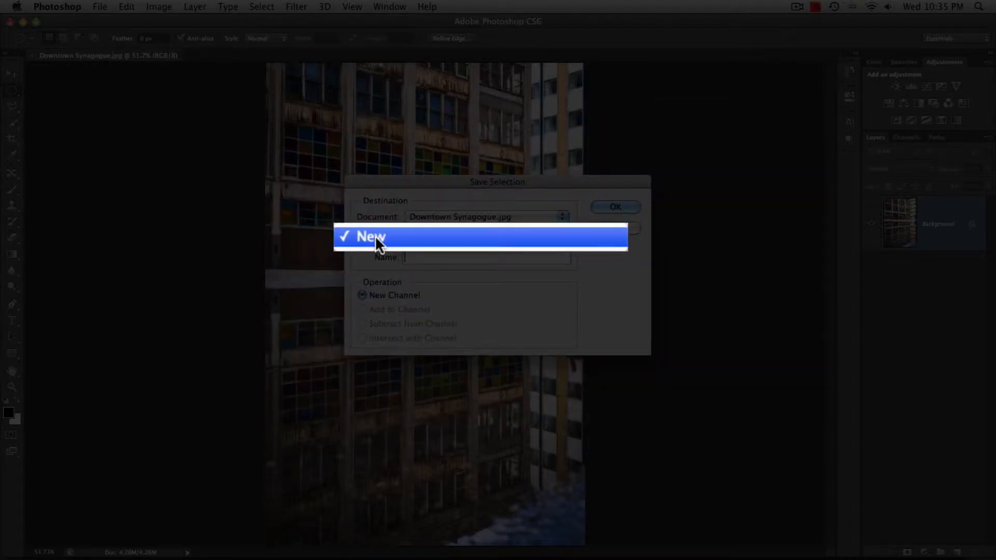
{"action": "left_click", "coordinate": [375, 235]}
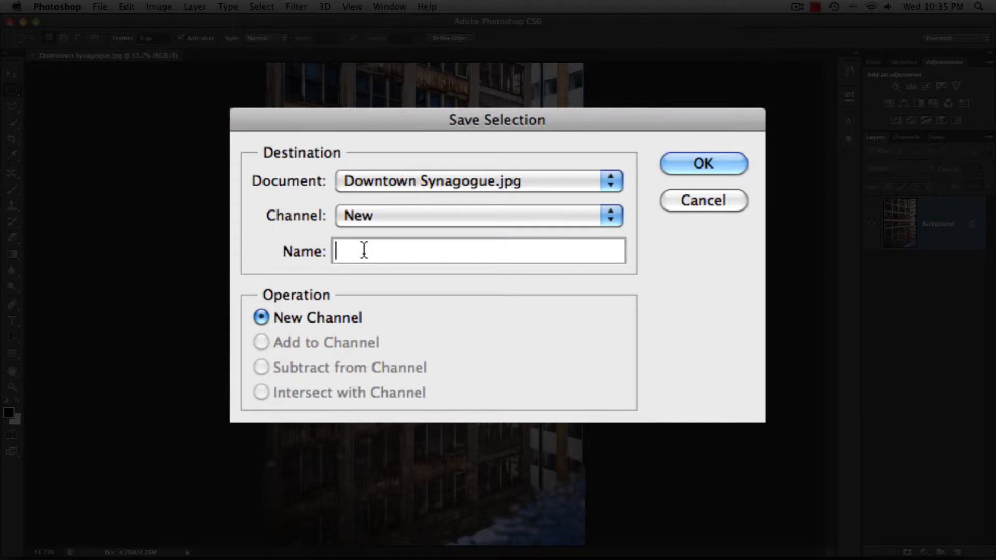
{"action": "type", "text": "Doors"}
{"action": "left_click", "coordinate": [425, 212]}
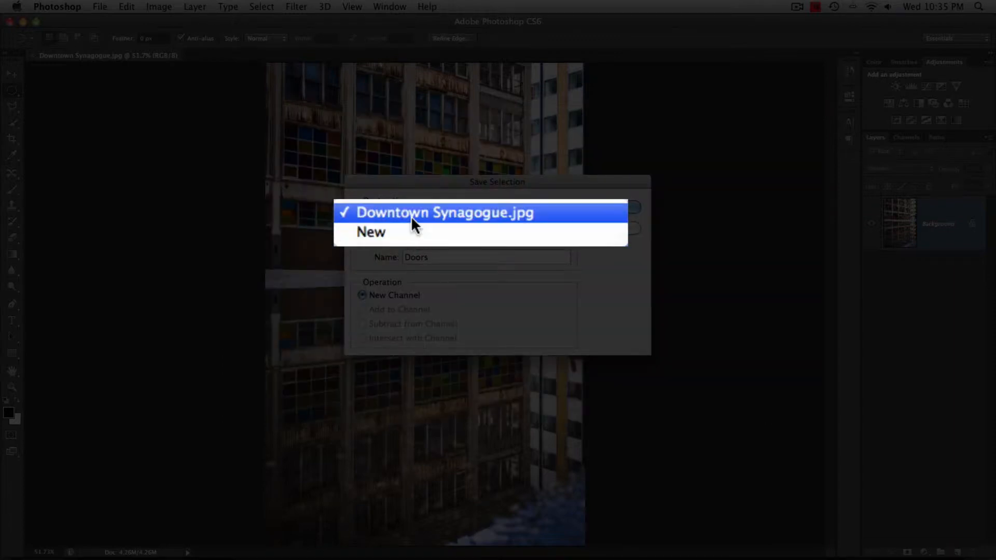
{"action": "left_click", "coordinate": [411, 214]}
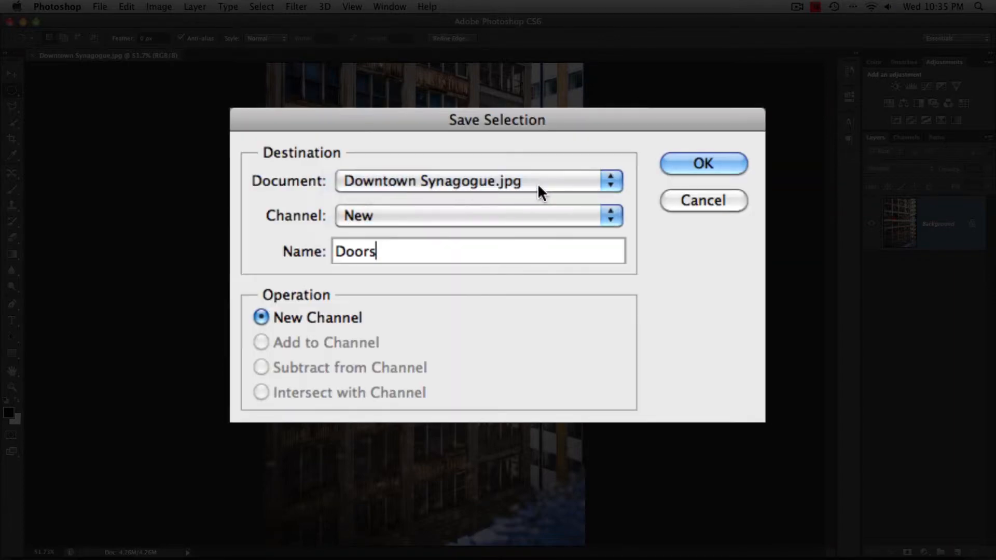
{"action": "left_click", "coordinate": [685, 165]}
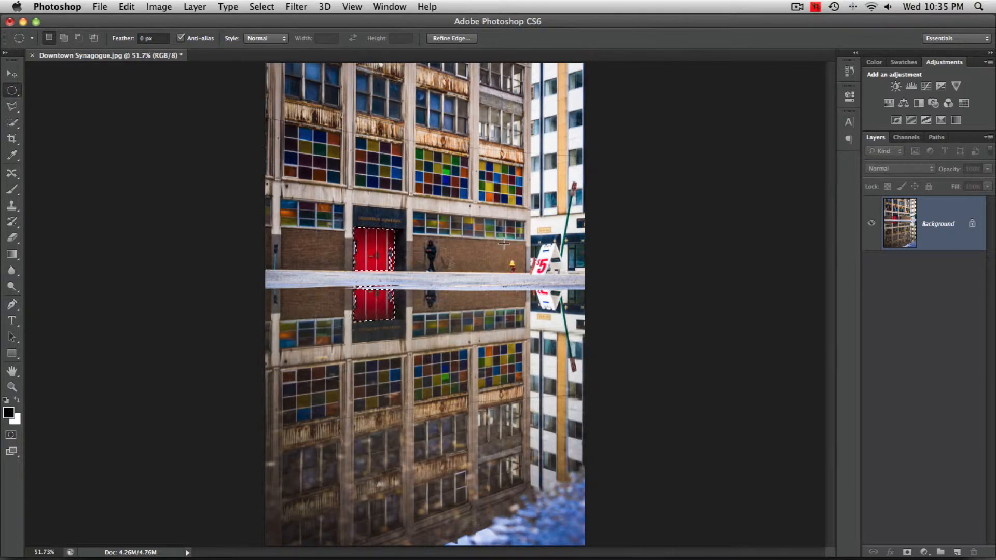
Zoom the image to 100% and inspect the saved Doors channel, returning to the RGB composite
{"action": "key", "text": "super+1"}
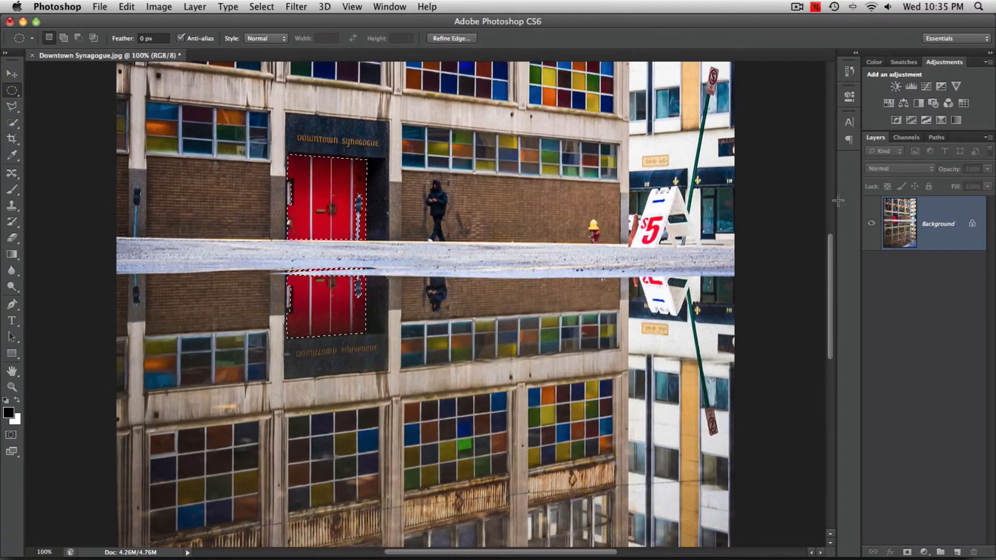
{"action": "left_click", "coordinate": [907, 137]}
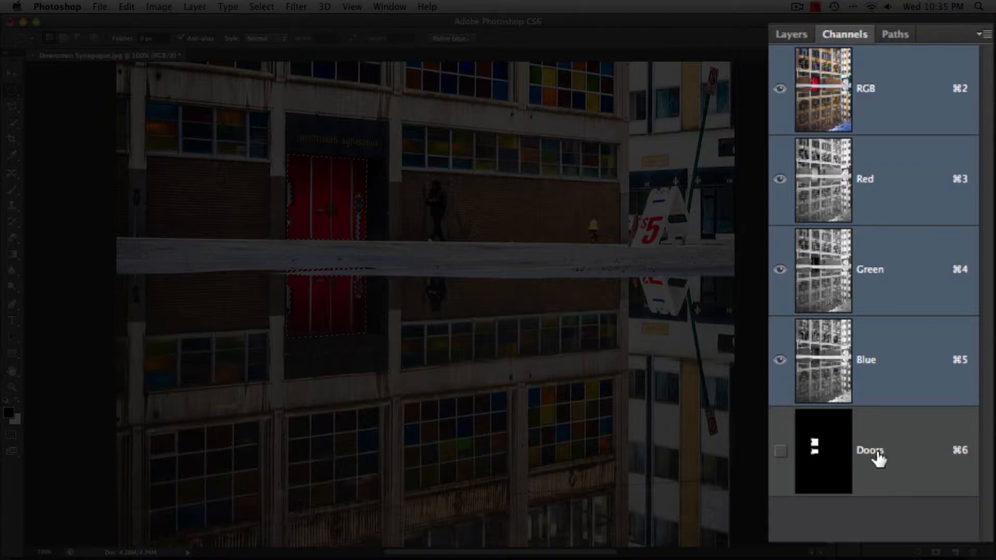
{"action": "left_click", "coordinate": [920, 383]}
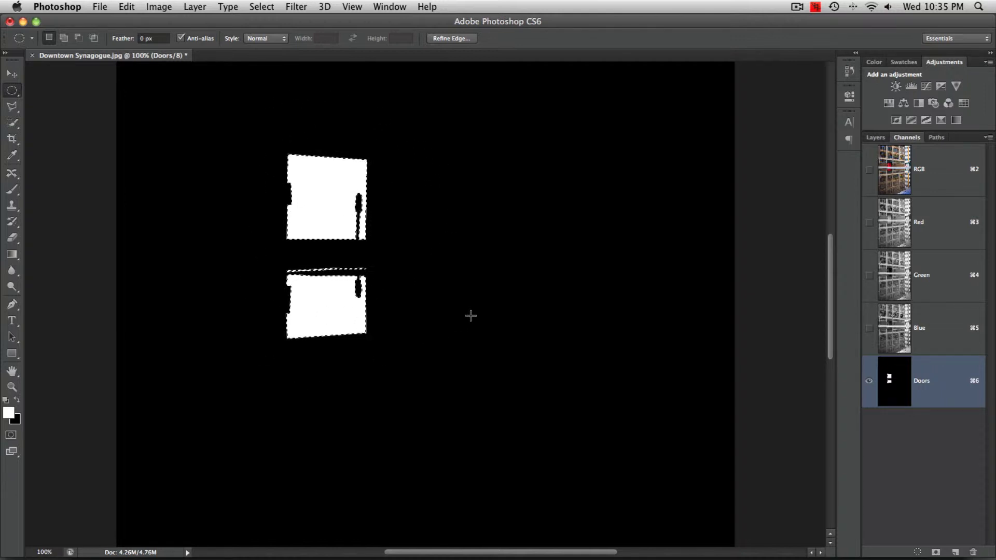
{"action": "left_click", "coordinate": [932, 178]}
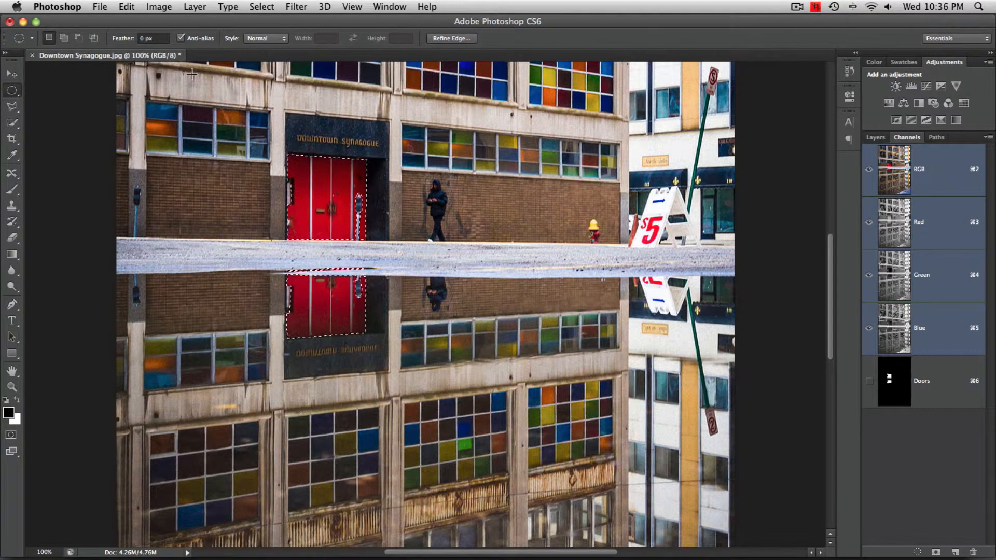
{"action": "left_click", "coordinate": [99, 6]}
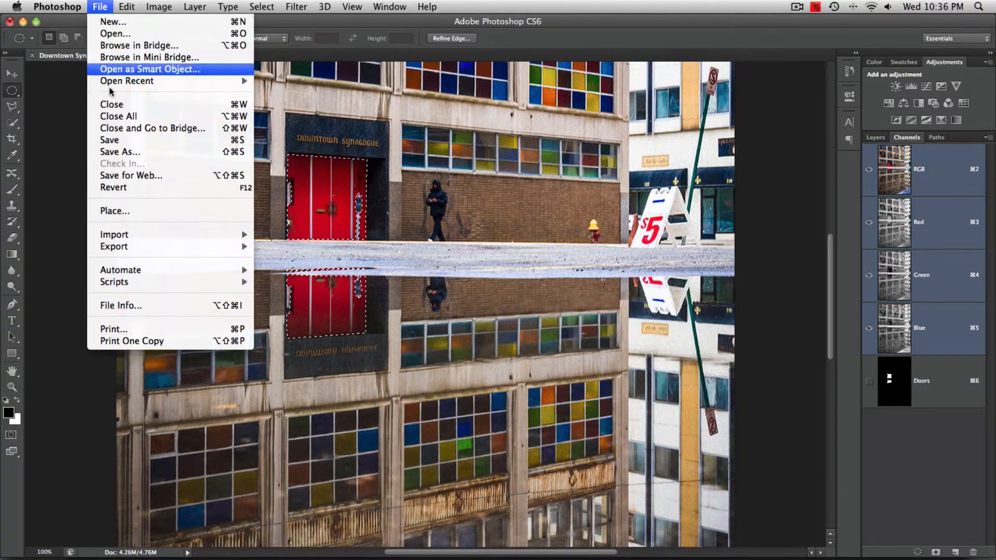
{"action": "left_click", "coordinate": [120, 152]}
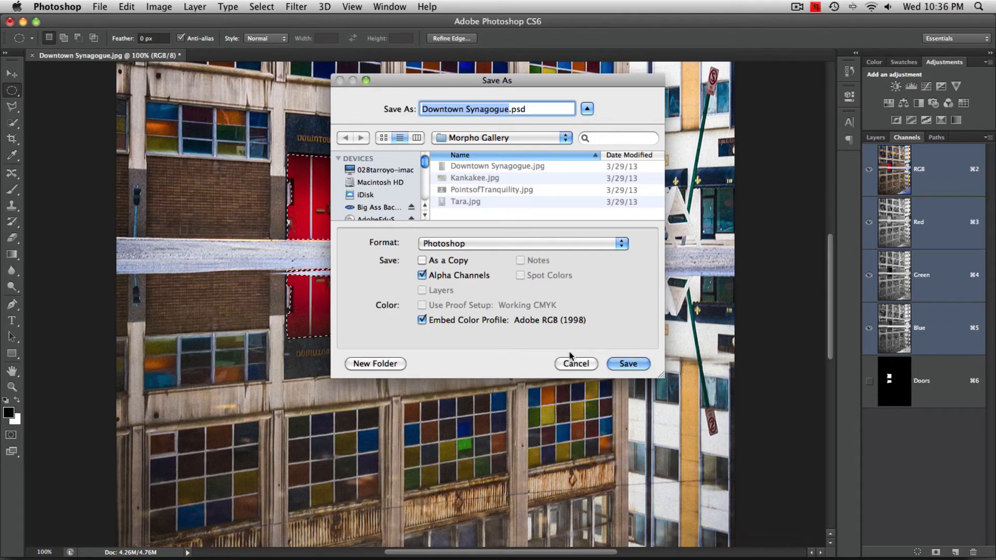
{"action": "left_click", "coordinate": [611, 444]}
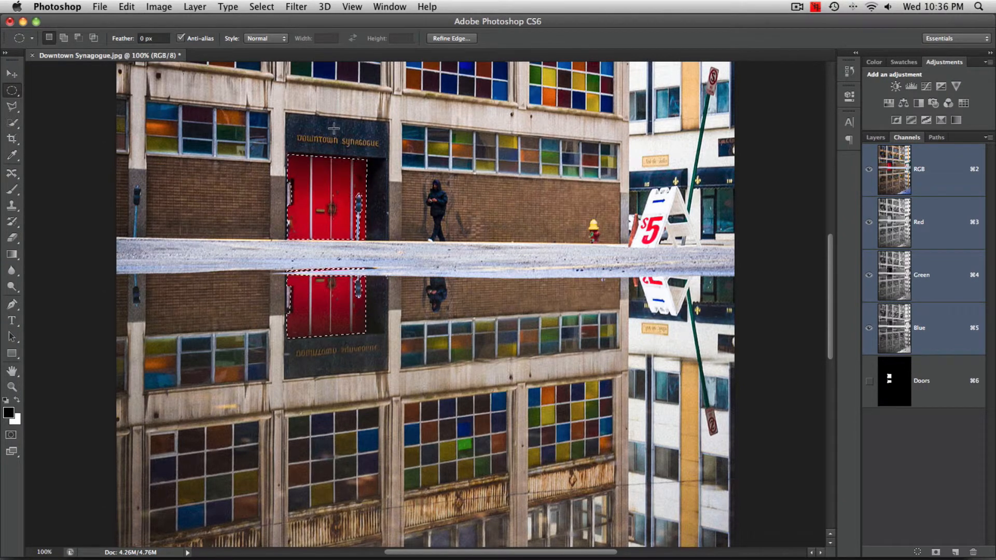
Deselect the red doors and return to the layer list
{"action": "left_click", "coordinate": [261, 6]}
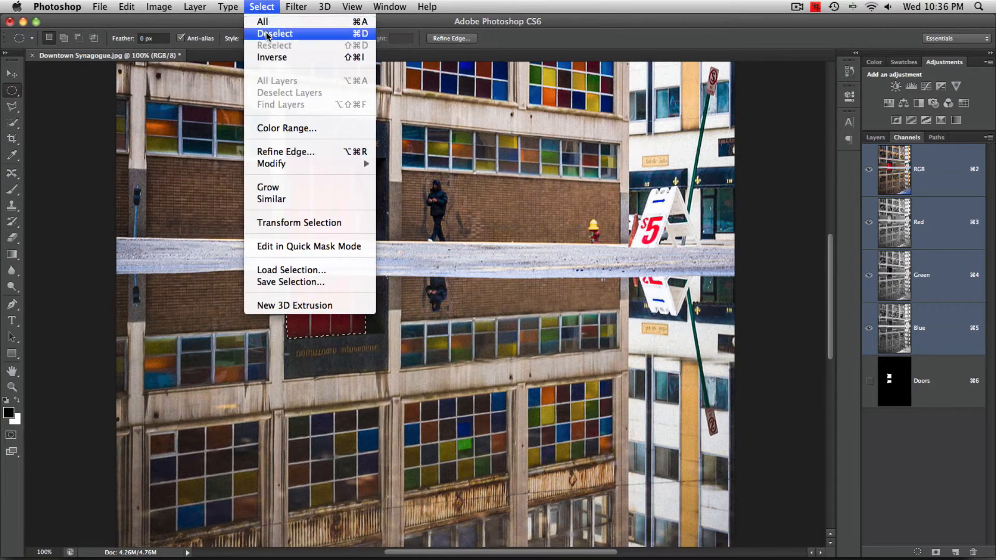
{"action": "left_click", "coordinate": [267, 34]}
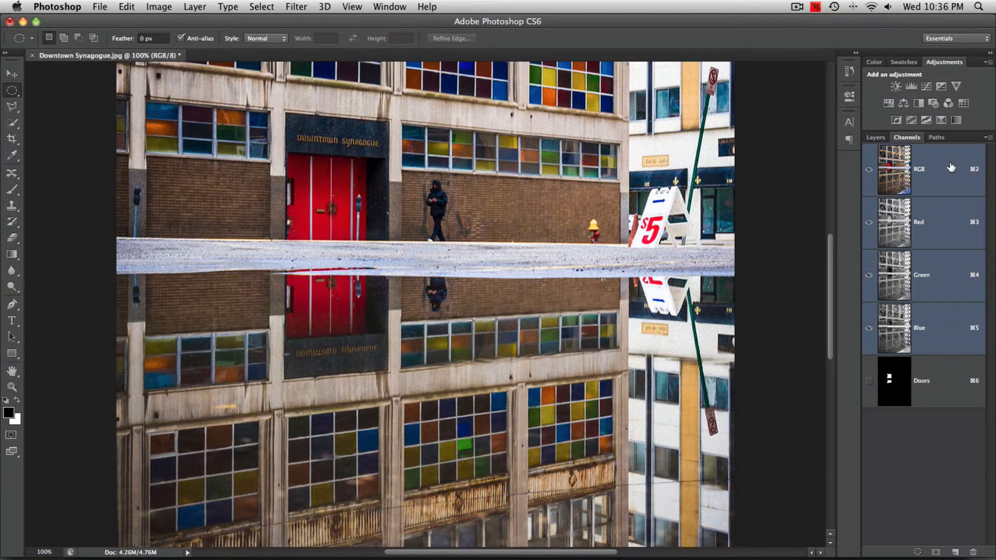
{"action": "left_click", "coordinate": [875, 137]}
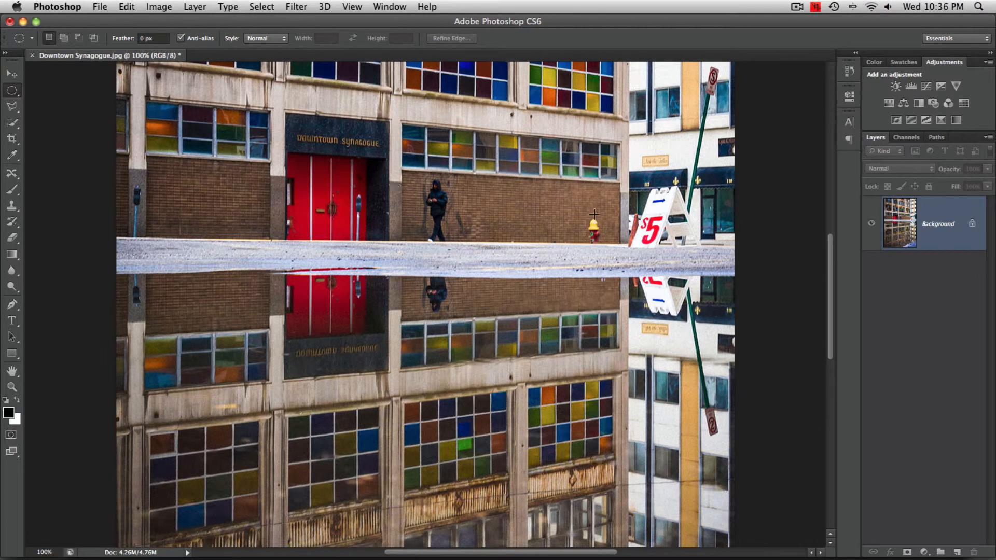
Load the saved Doors channel from Downtown Synagogue.jpg as a new selection
{"action": "left_click", "coordinate": [254, 7]}
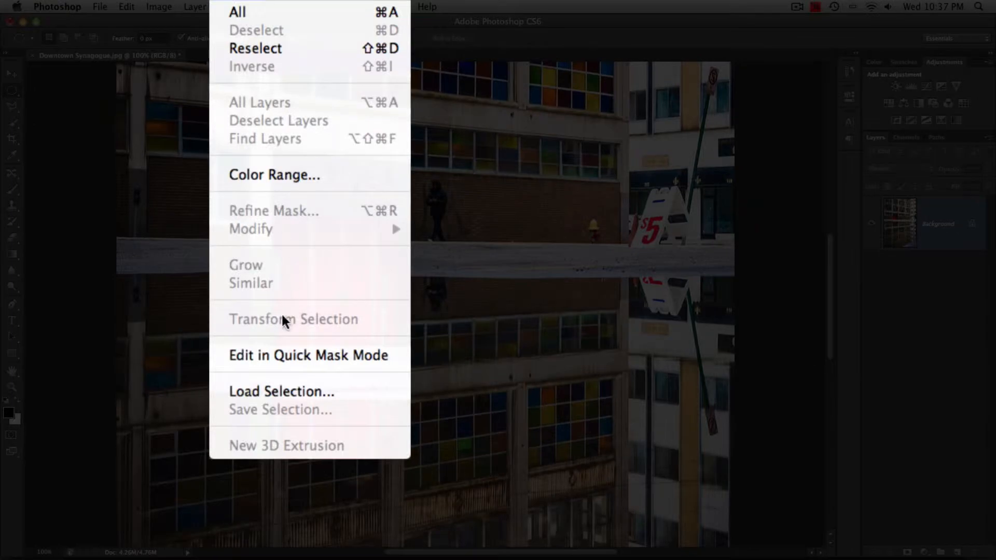
{"action": "left_click", "coordinate": [288, 398]}
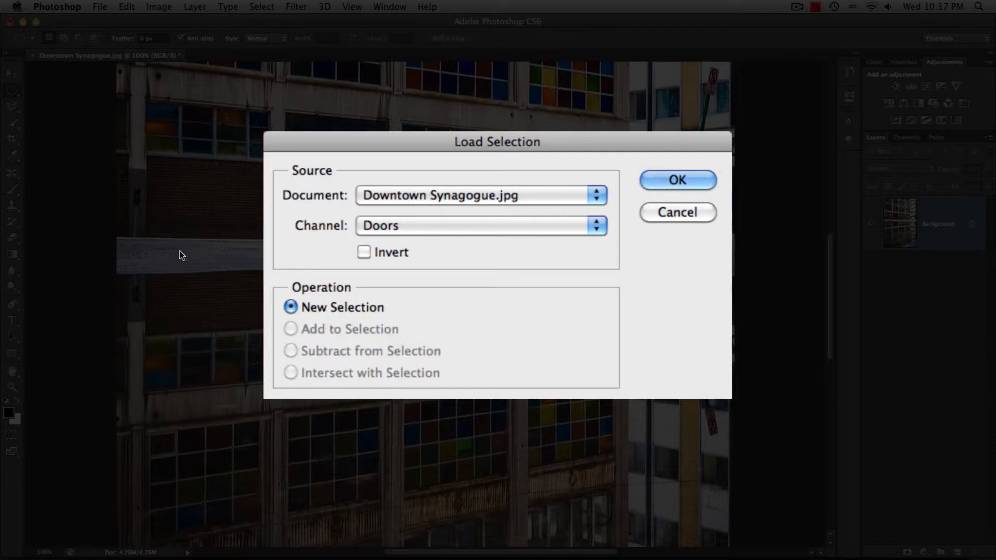
{"action": "left_click", "coordinate": [686, 177]}
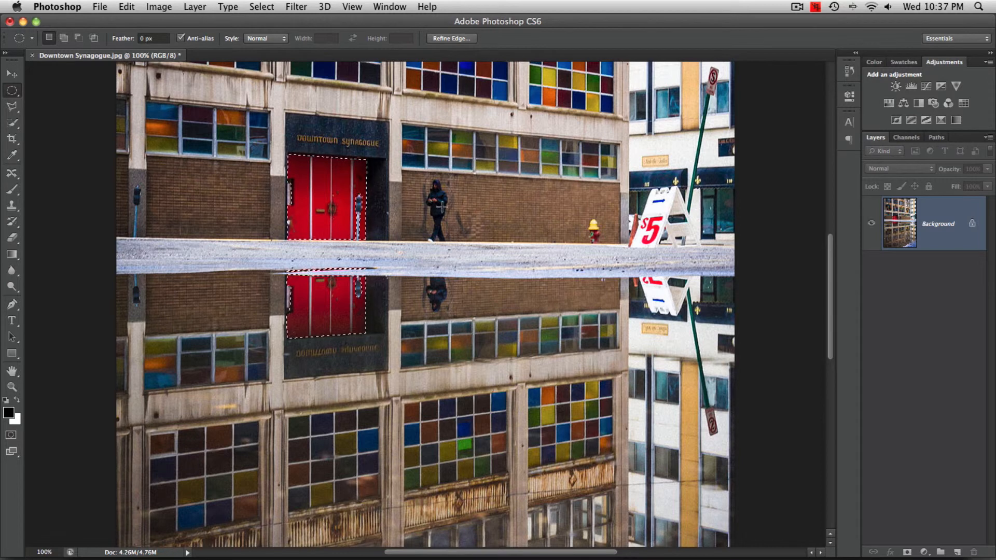
Clear the door selection and draw an oval selection over the reflected colored windows at the building's right corner
{"action": "left_click", "coordinate": [459, 189]}
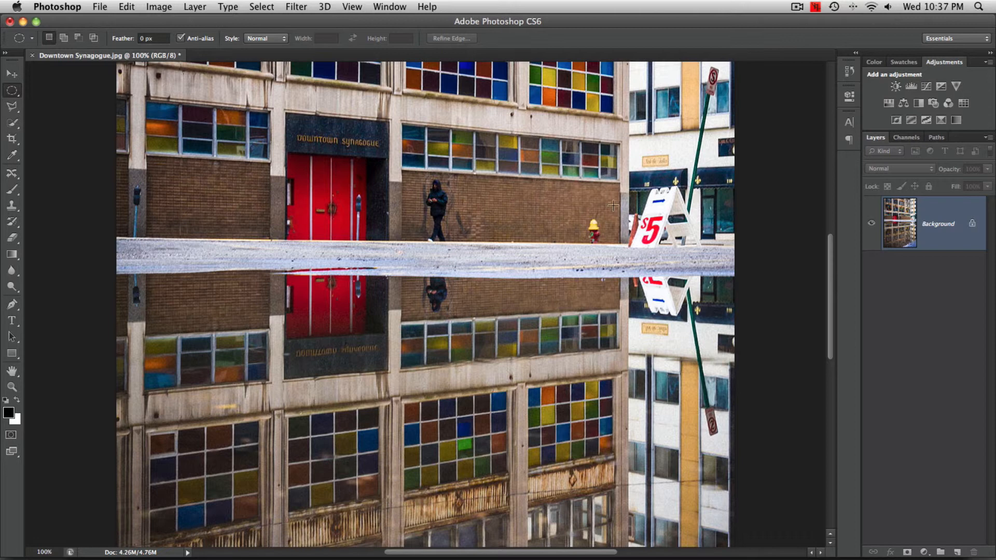
{"action": "left_click_drag", "start_coordinate": [545, 326], "coordinate": [654, 452]}
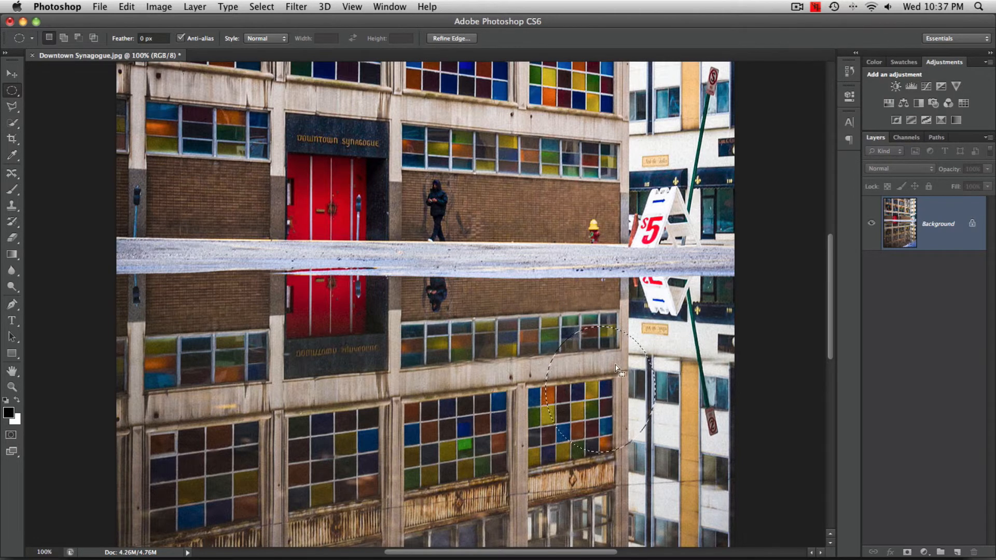
{"action": "left_click", "coordinate": [262, 6]}
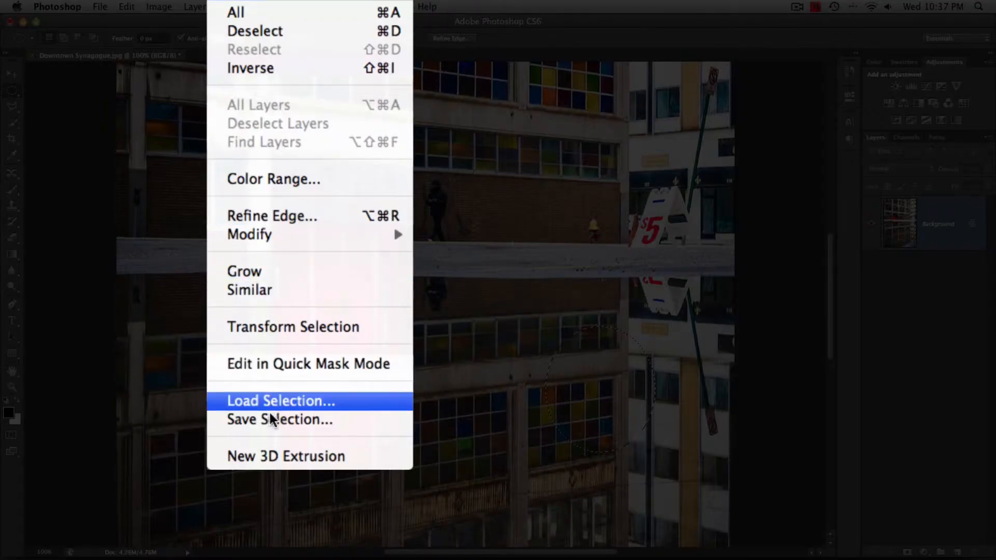
{"action": "left_click", "coordinate": [269, 400]}
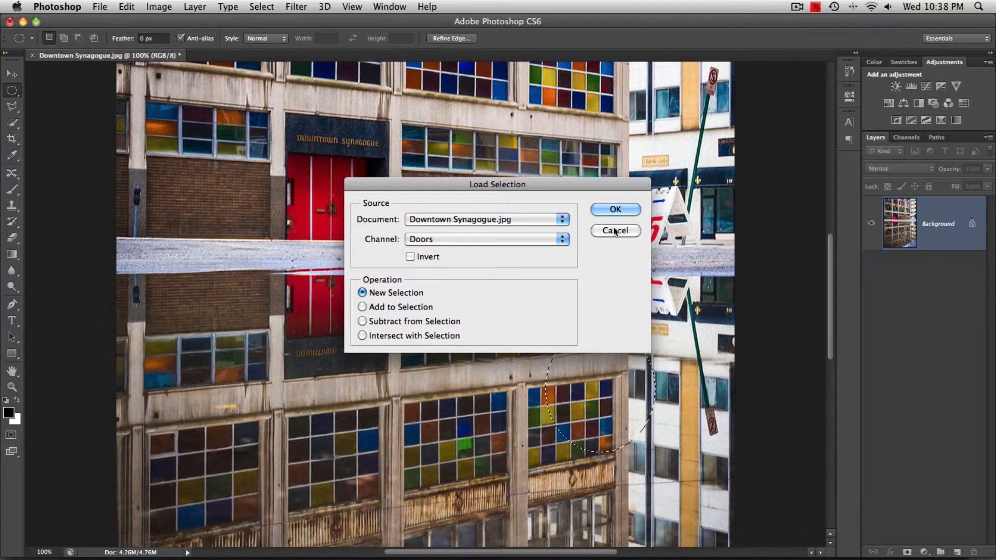
{"action": "left_click", "coordinate": [679, 209]}
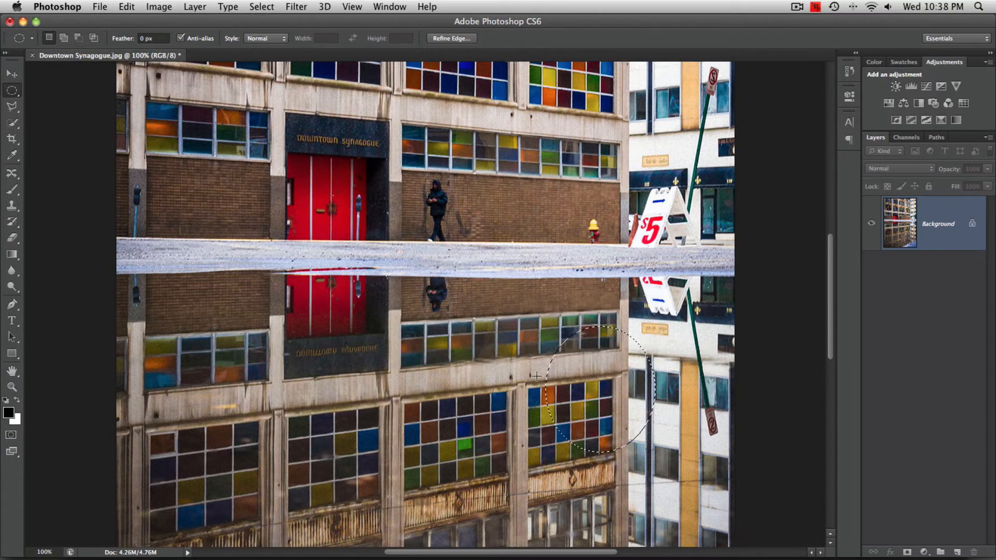
Move the oval selection up around the fire hydrant and save it into the Doors channel using Add to Channel
{"action": "left_click_drag", "start_coordinate": [564, 294], "coordinate": [568, 221]}
{"action": "left_click", "coordinate": [259, 7]}
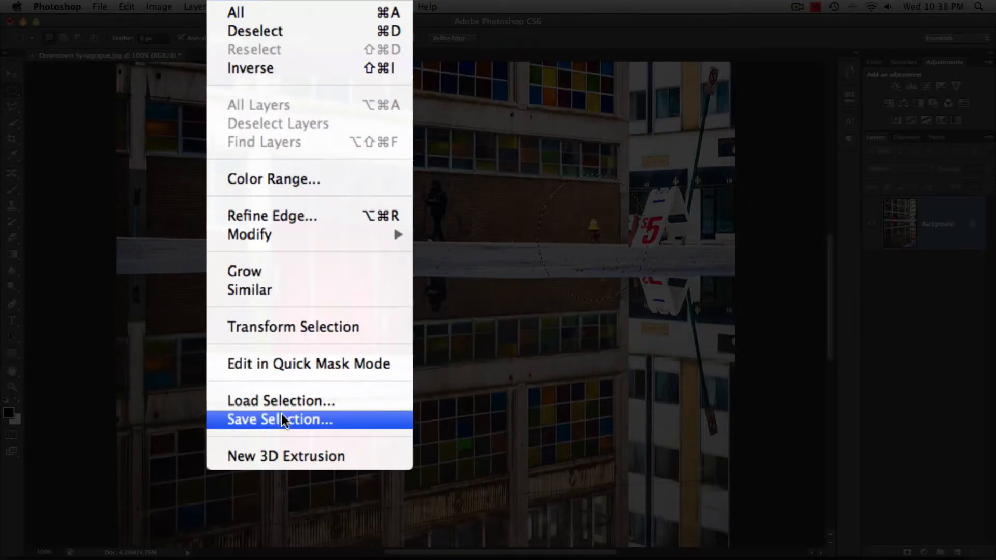
{"action": "left_click", "coordinate": [281, 415]}
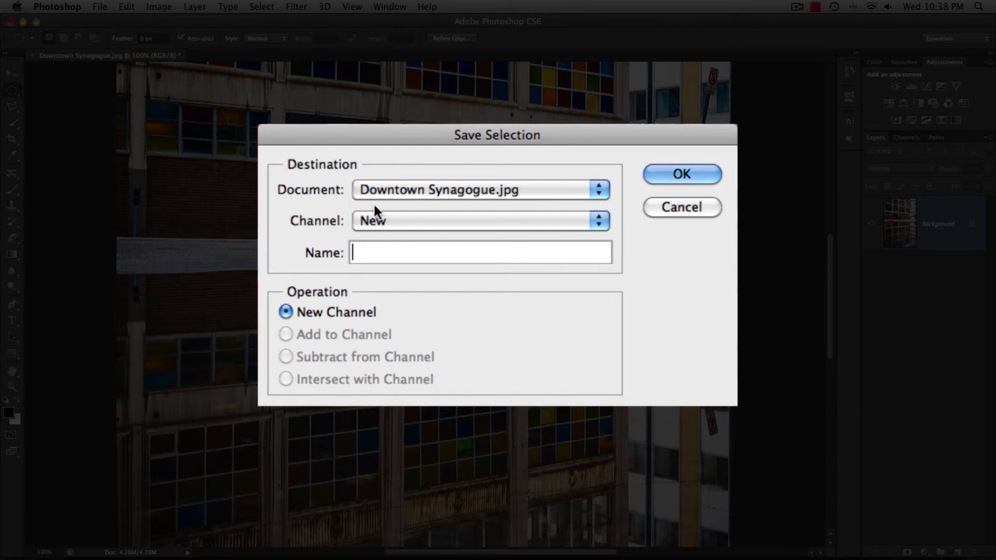
{"action": "left_click", "coordinate": [403, 240]}
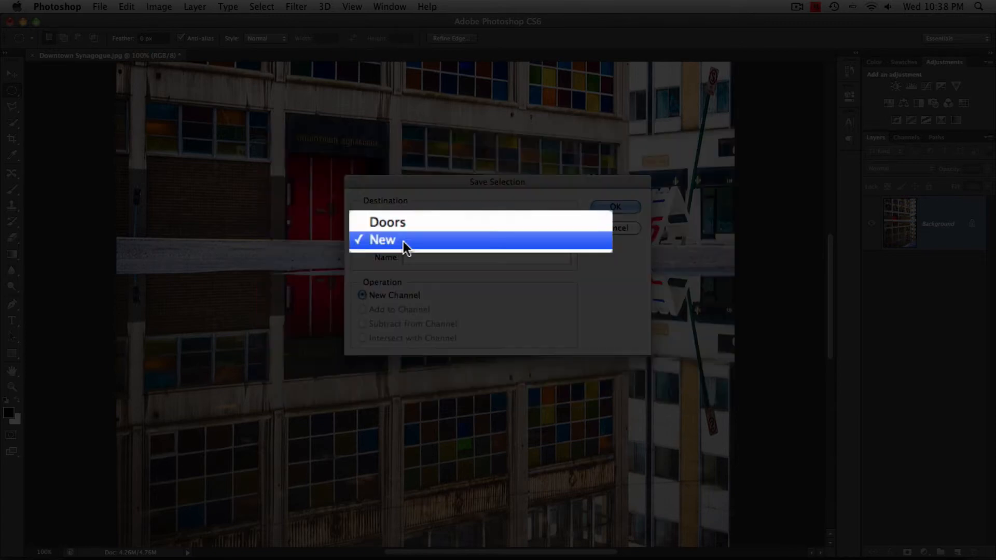
{"action": "left_click", "coordinate": [402, 224]}
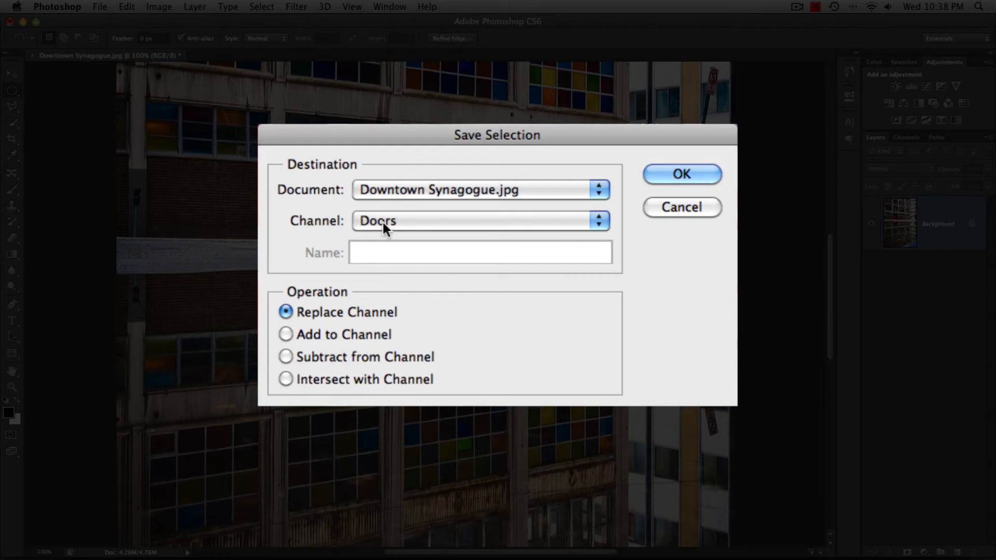
{"action": "left_click", "coordinate": [305, 334]}
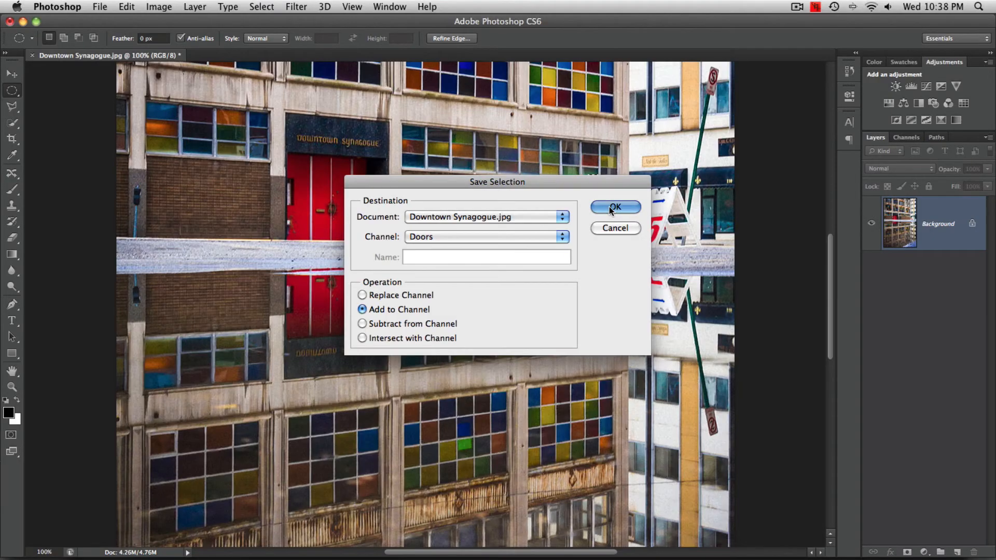
{"action": "left_click", "coordinate": [609, 207]}
Deselect the oval and inspect the Doors channel, returning to the RGB composite and the layer list
{"action": "key", "text": "super+d"}
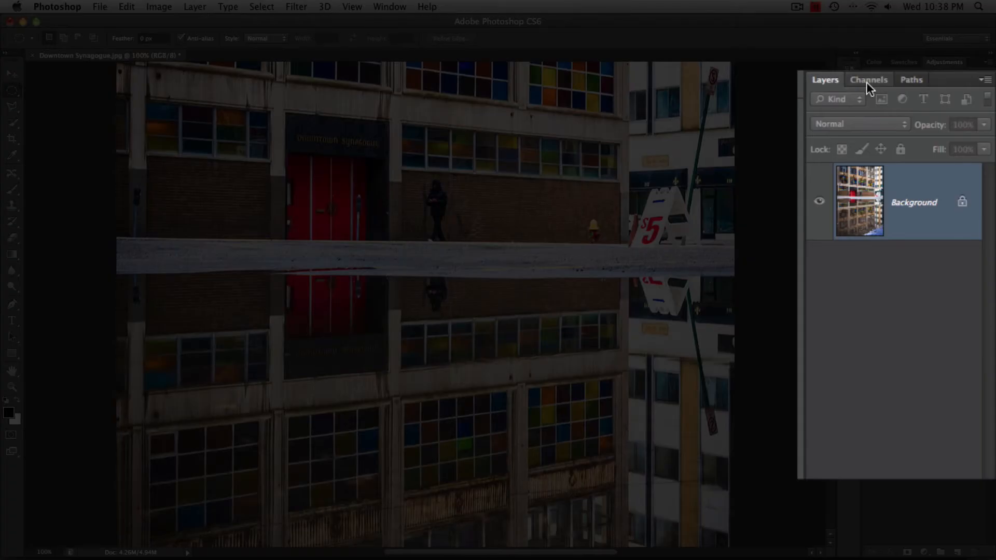
{"action": "left_click", "coordinate": [906, 138]}
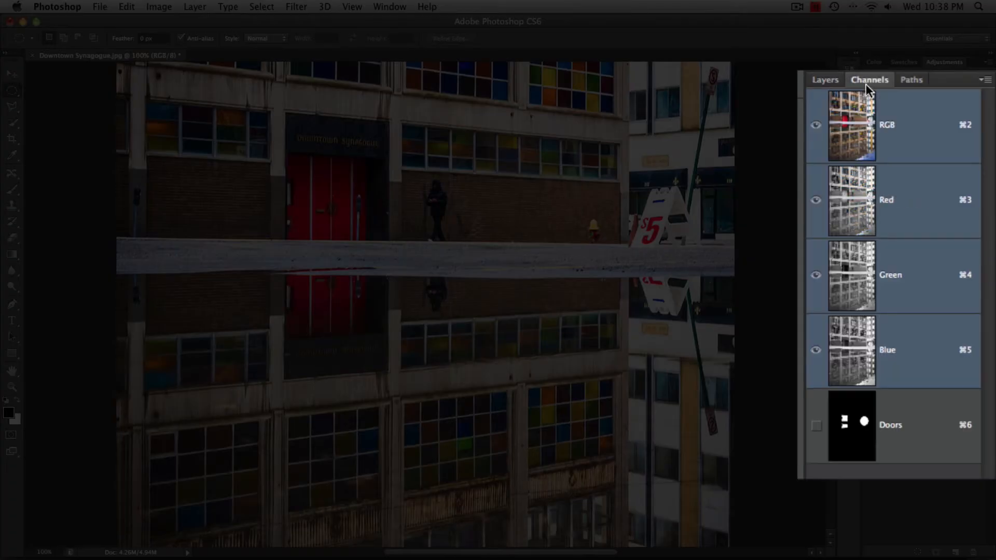
{"action": "left_click", "coordinate": [918, 384]}
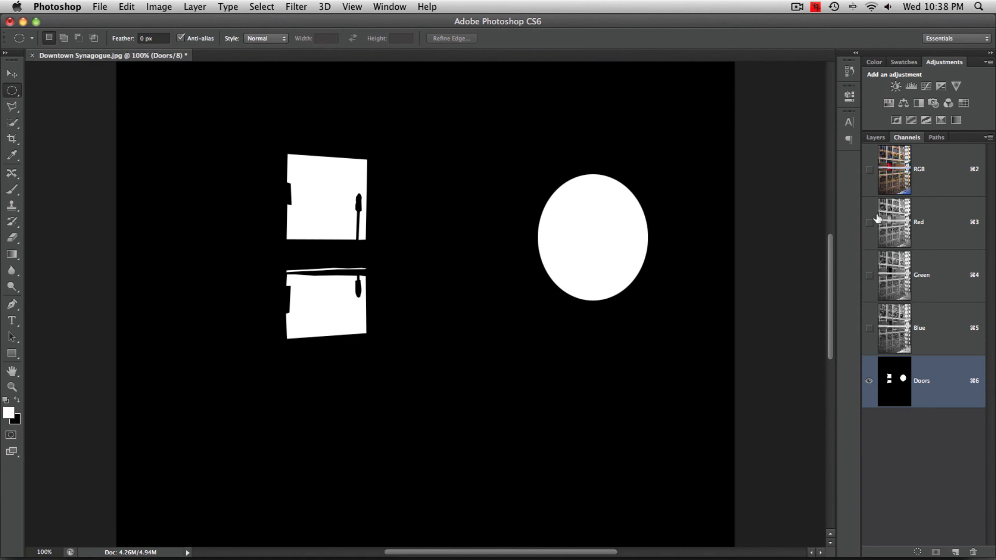
{"action": "left_click", "coordinate": [920, 165]}
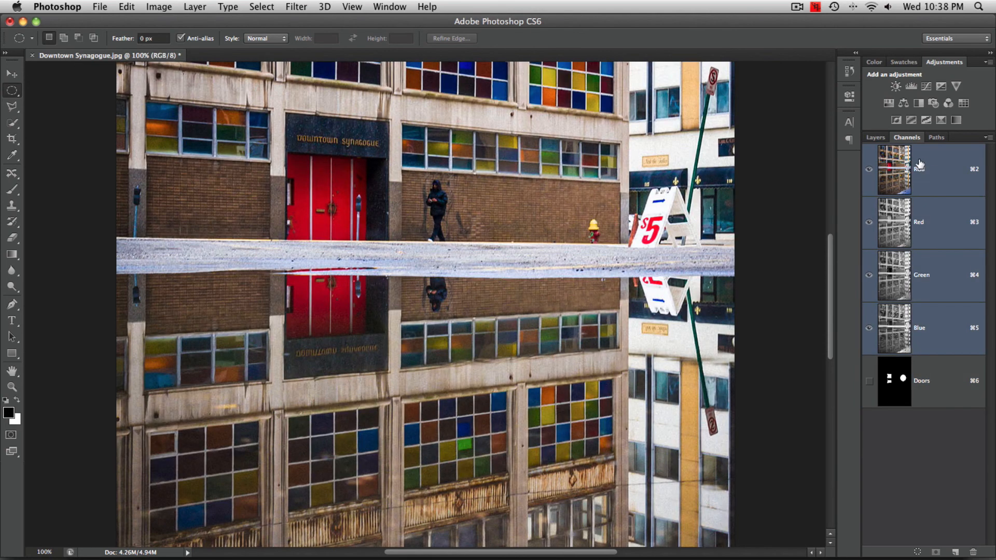
{"action": "left_click", "coordinate": [871, 136]}
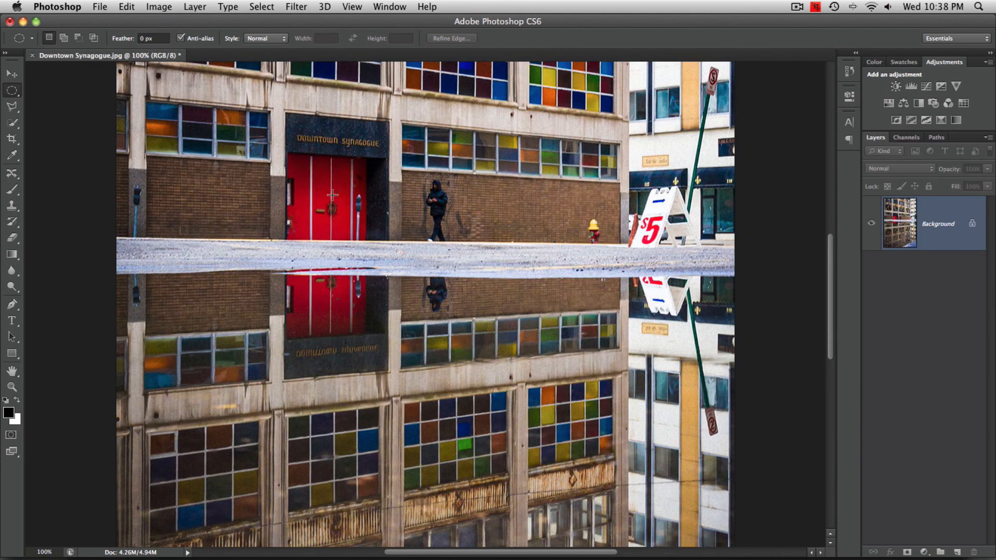